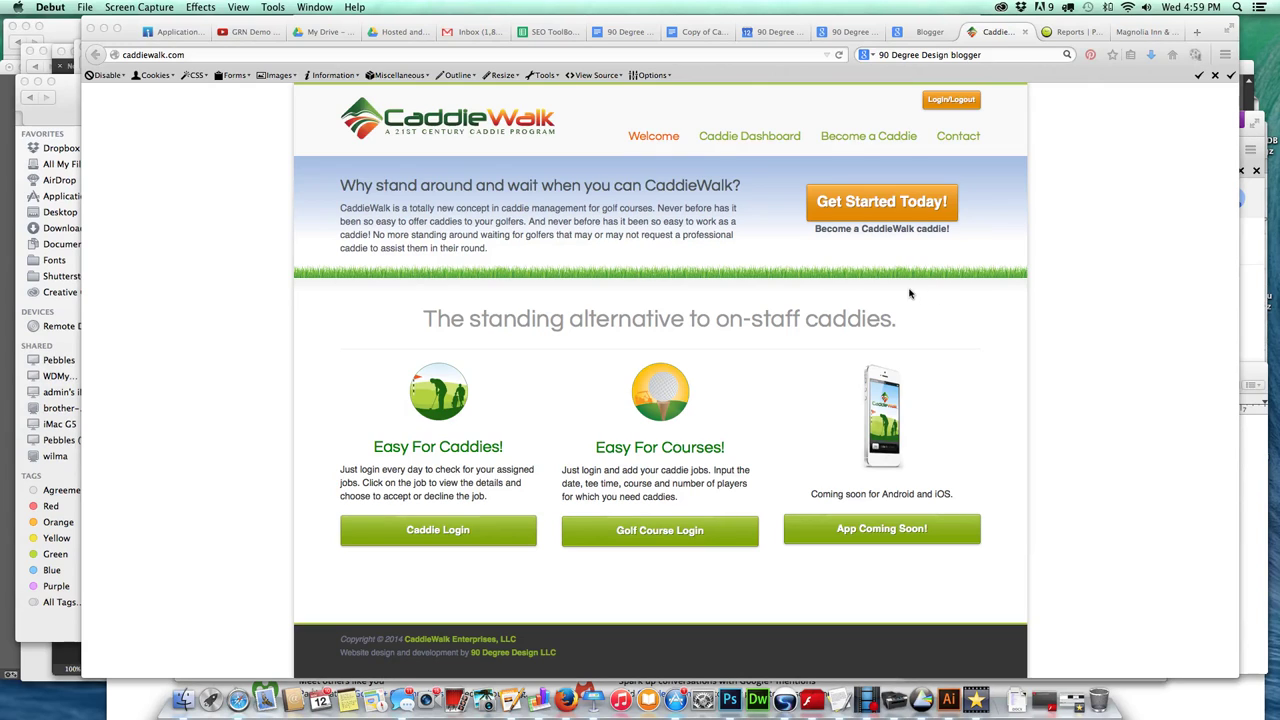
Append /wp-admin to caddiewalk.com in the address bar to load the WordPress login page.
left_click(213, 55)
left_click(213, 55)
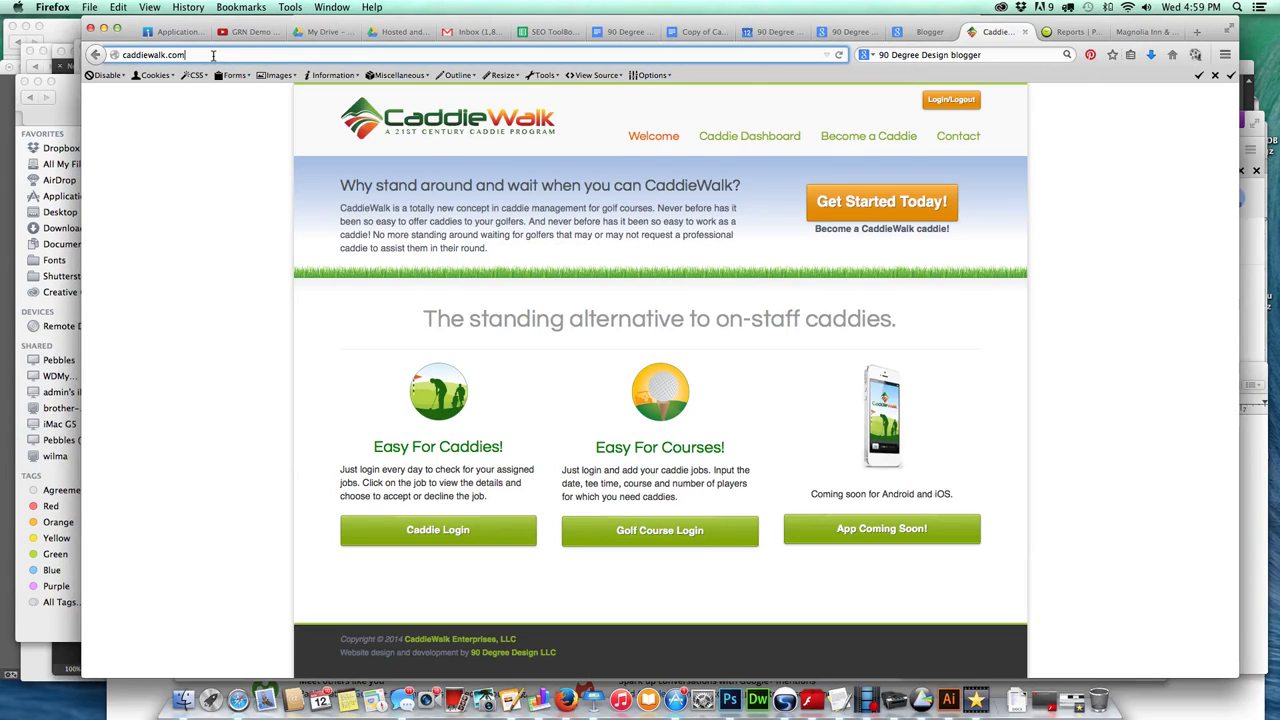
key("Down")
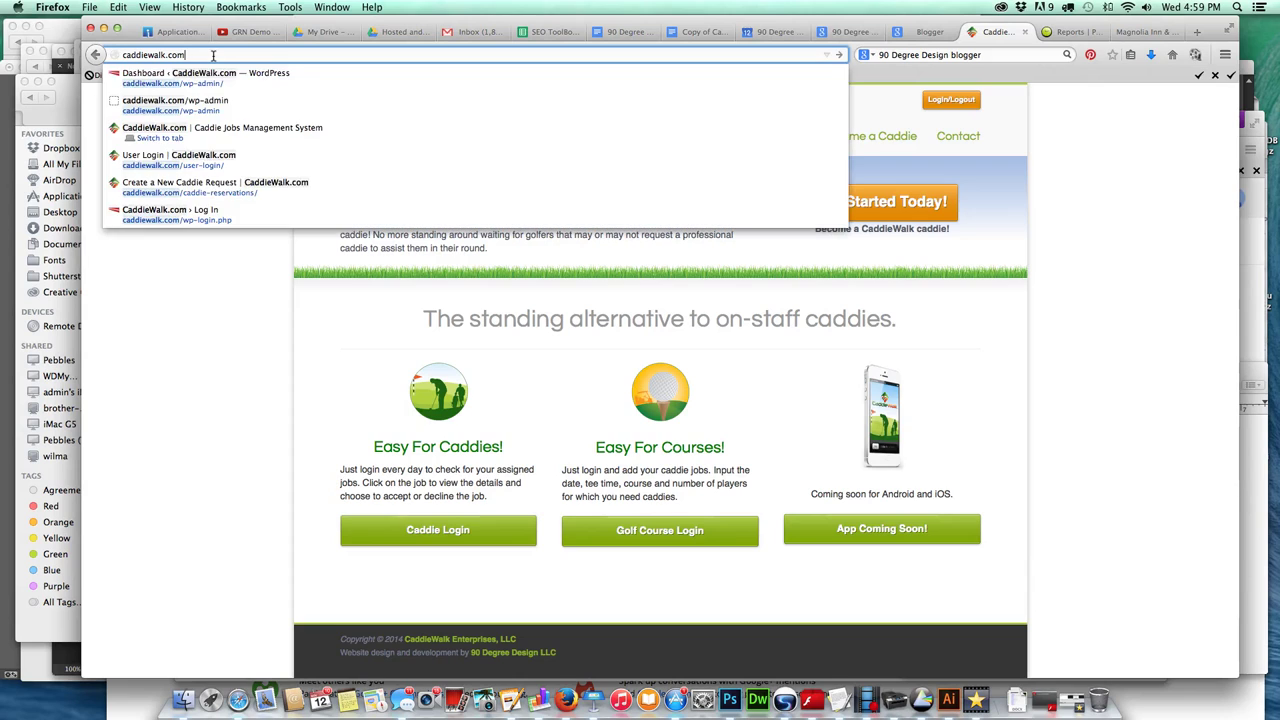
key("Down")
key("Down")
key("Down")
key("Down")
key("Down")
key("Down")
key("Escape")
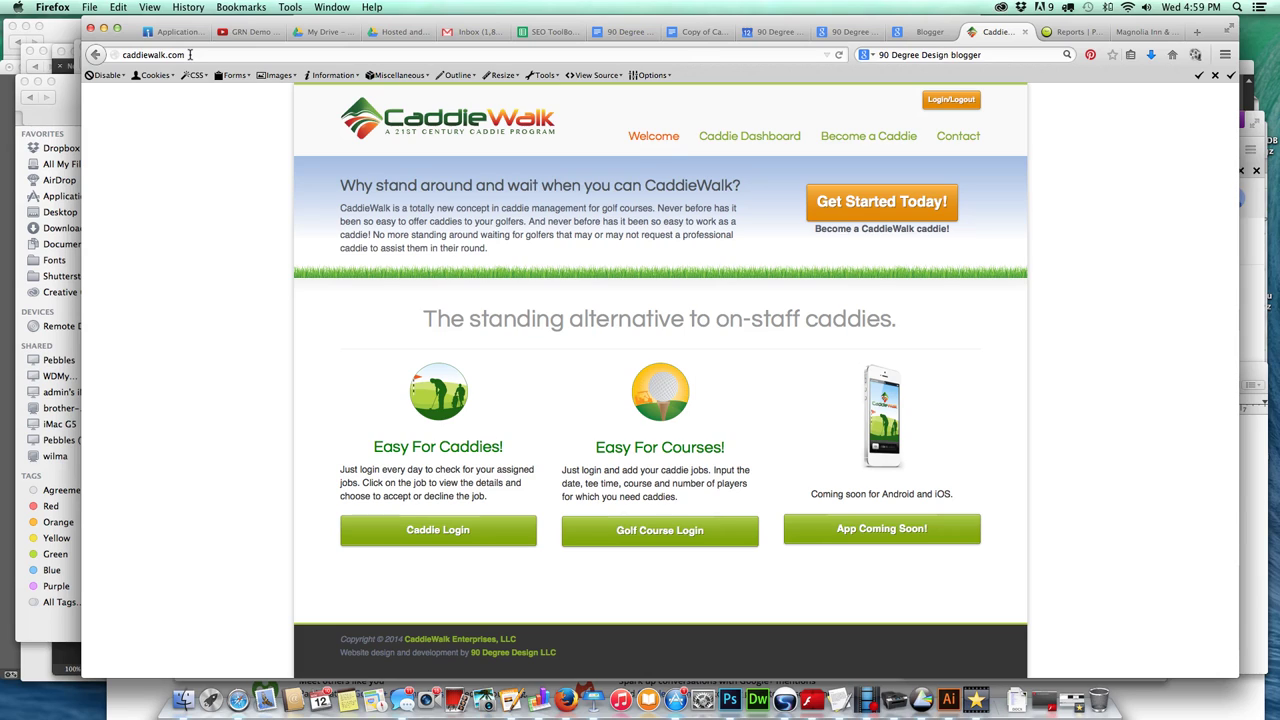
left_click_drag(189, 54, 126, 52)
left_click(201, 55)
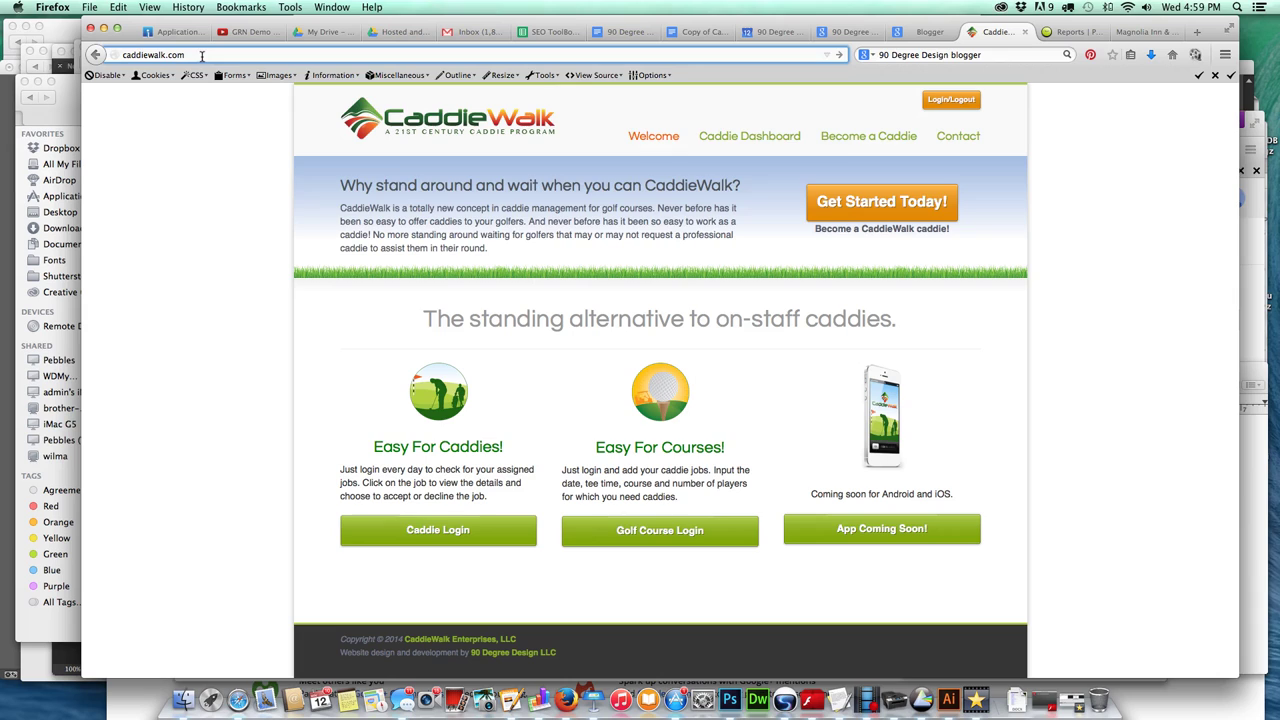
type("/wp-")
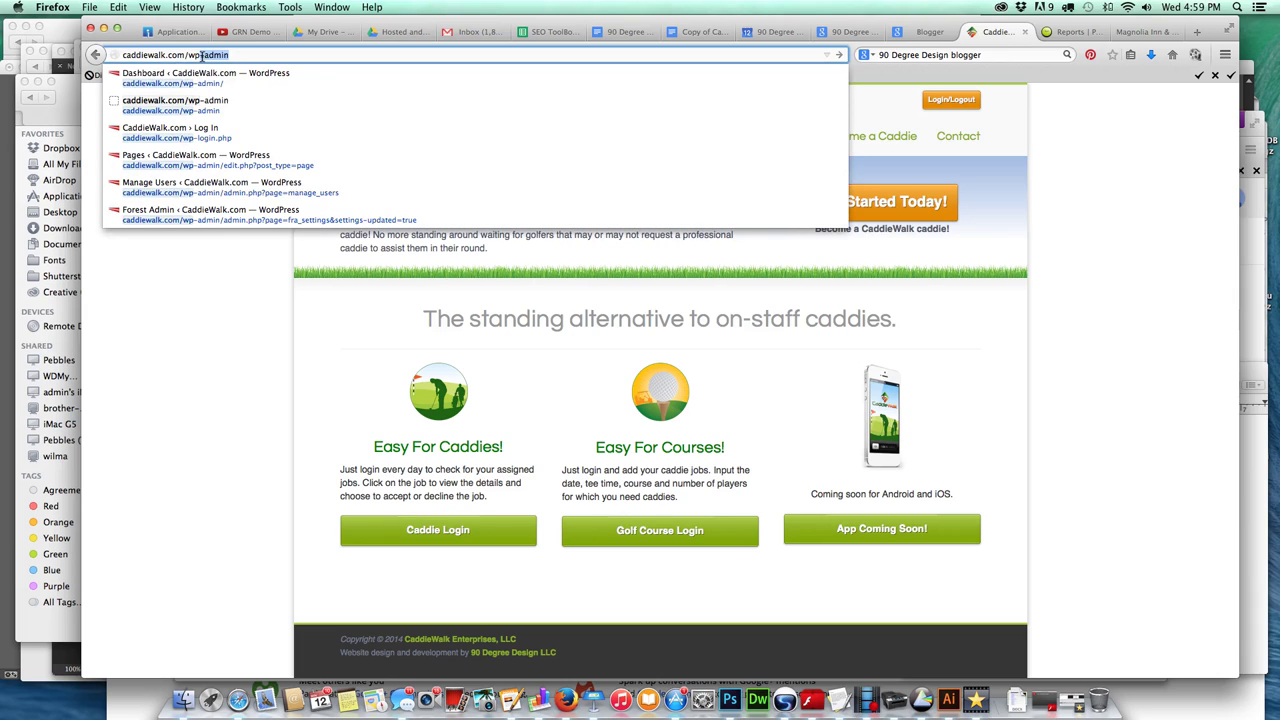
type("admin")
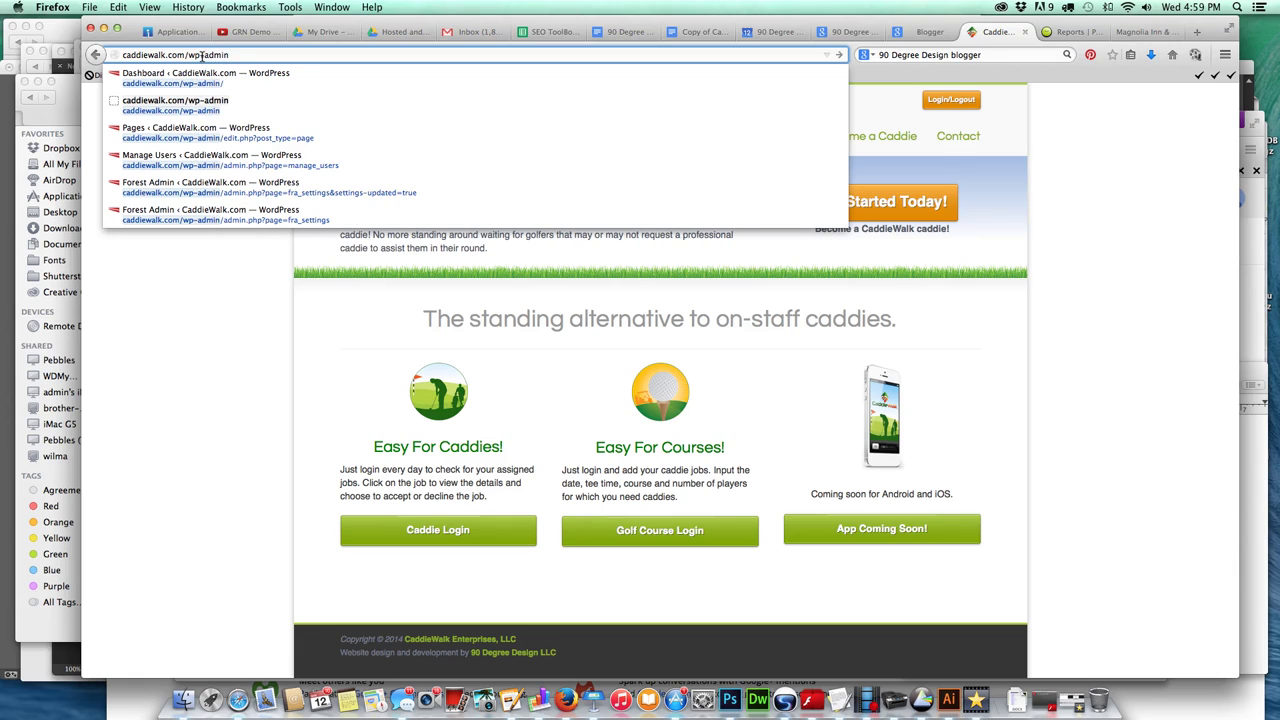
key("Return")
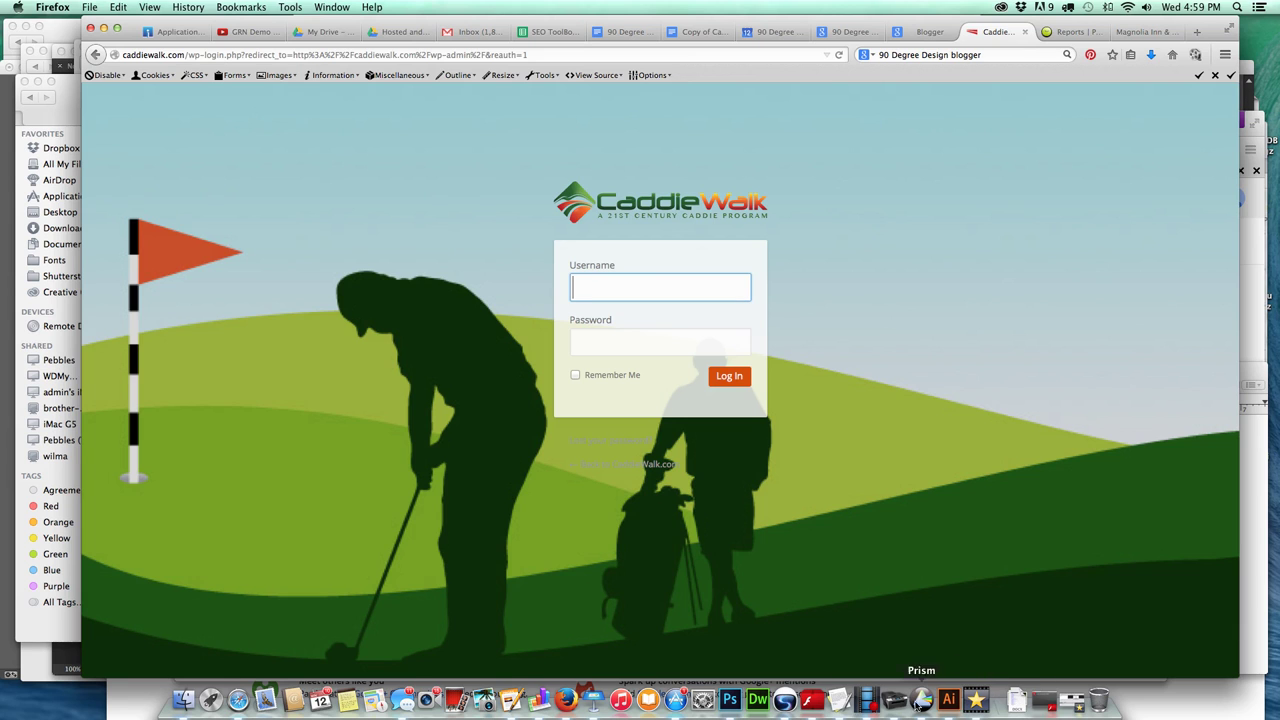
Move the Untitled 5 TextEdit login notes to the upper left, then return to the Firefox Dashboard.
left_click(842, 702)
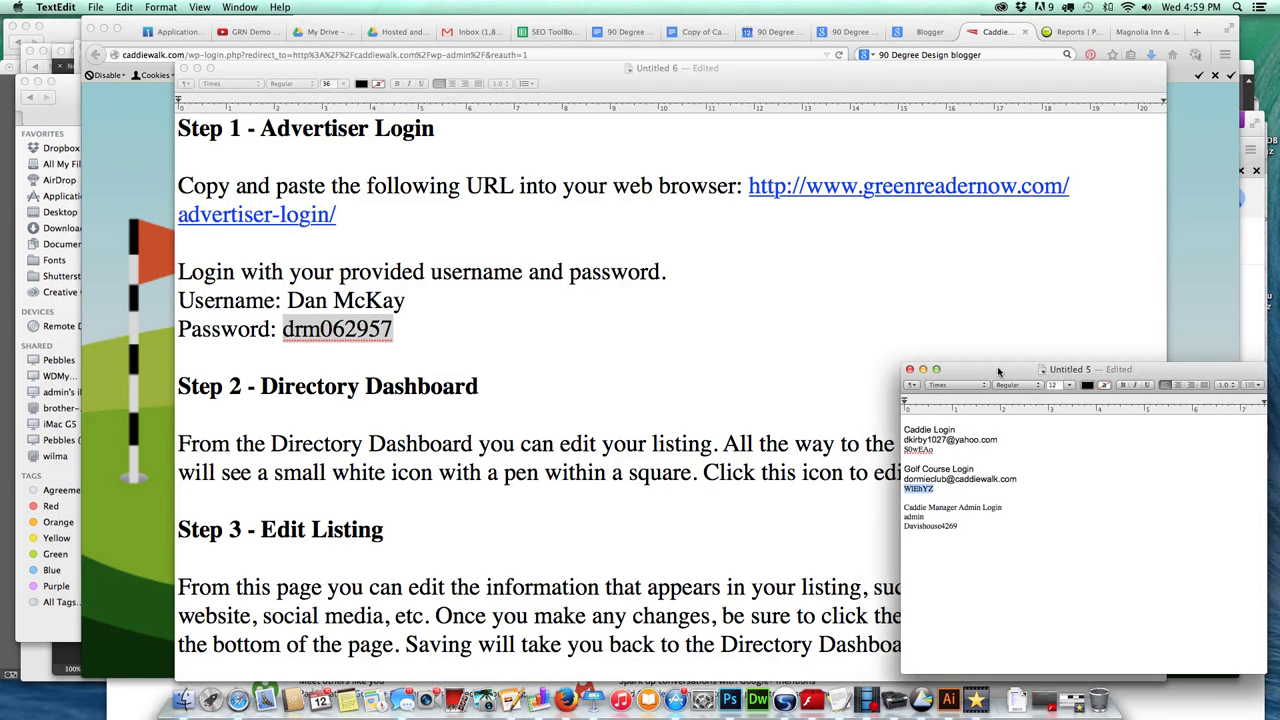
left_click_drag(994, 369, 384, 132)
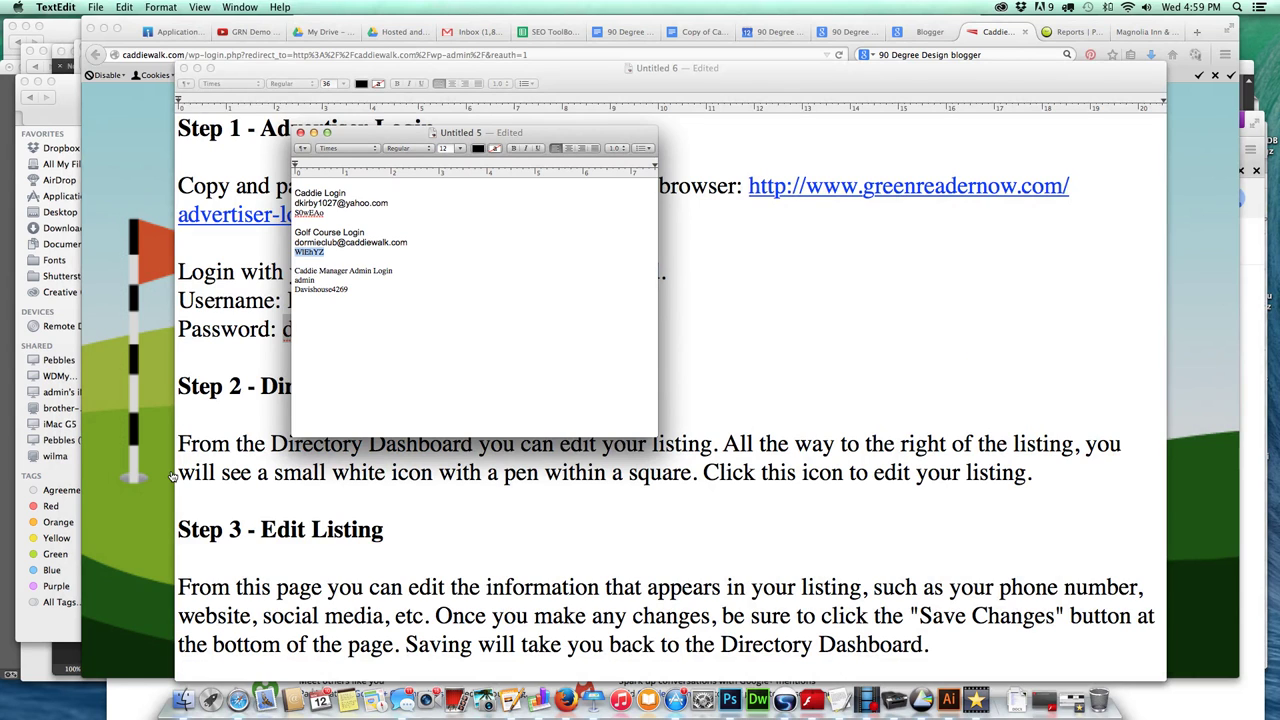
left_click(172, 477)
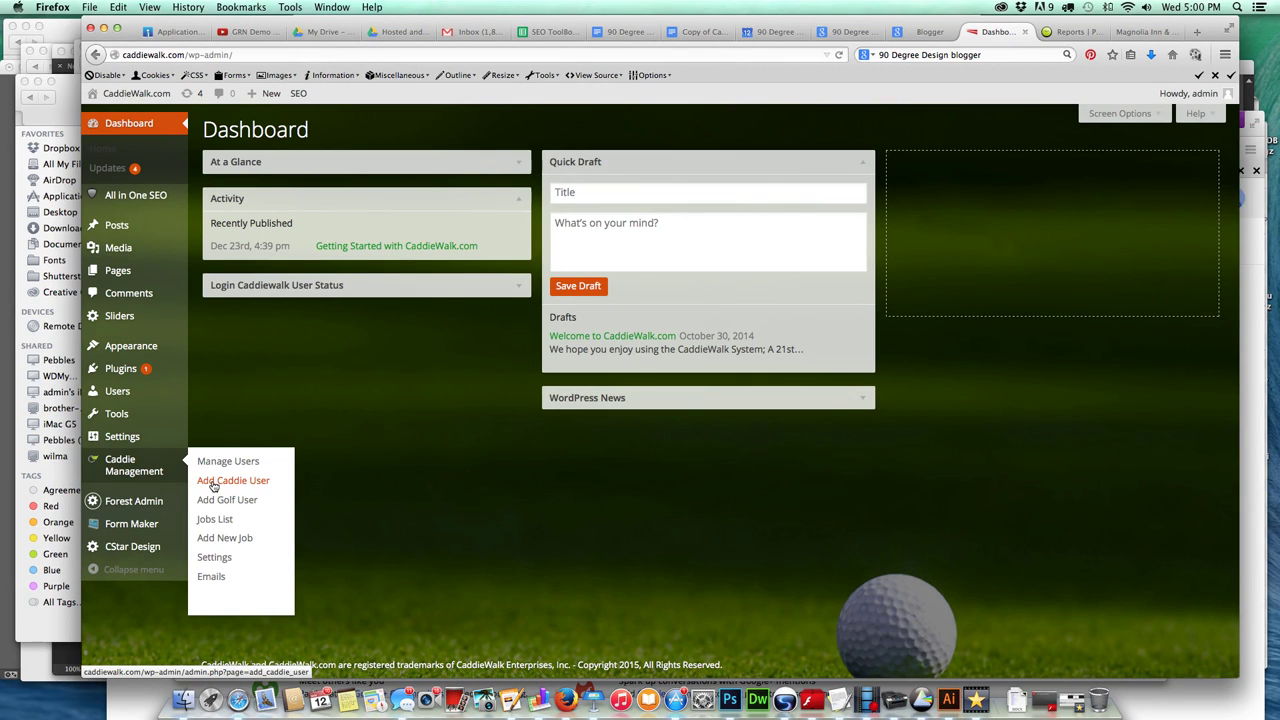
Open Caddie Management > Add Caddie User and click into, then out of, its E-mail field.
left_click(283, 491)
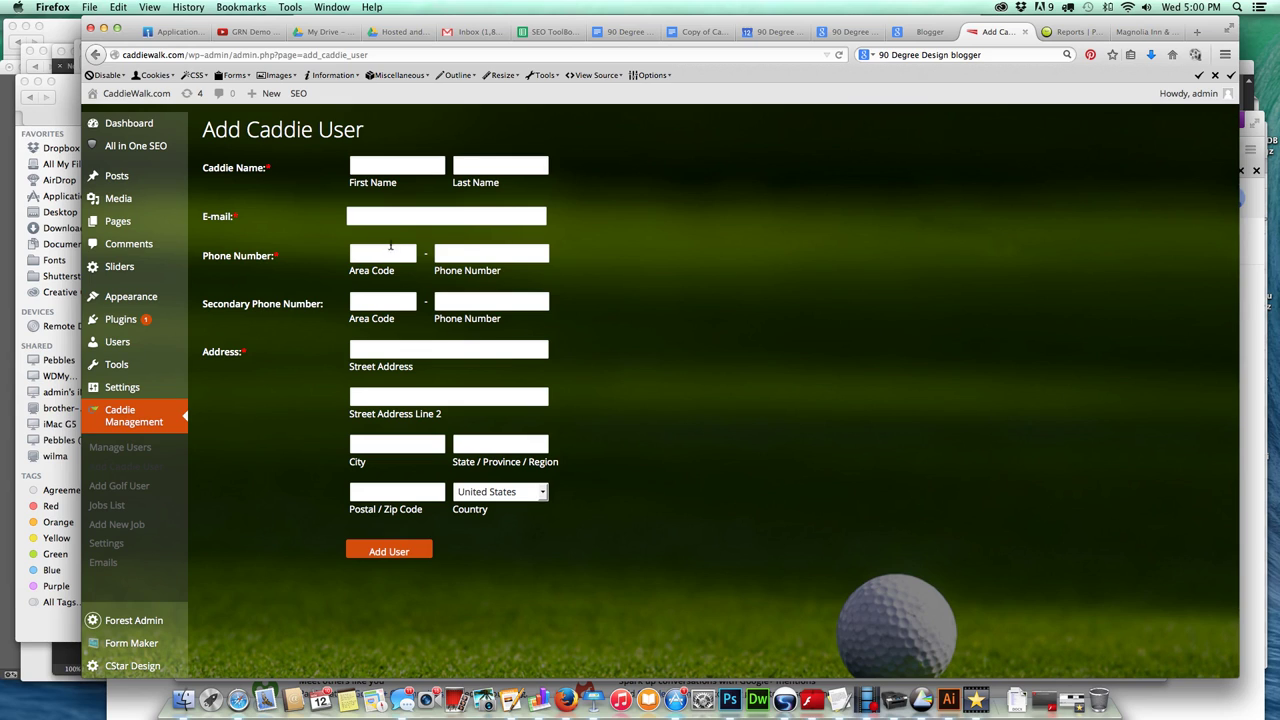
left_click(391, 215)
left_click(518, 561)
Open the Manage Users page under Caddie Management.
left_click(121, 447)
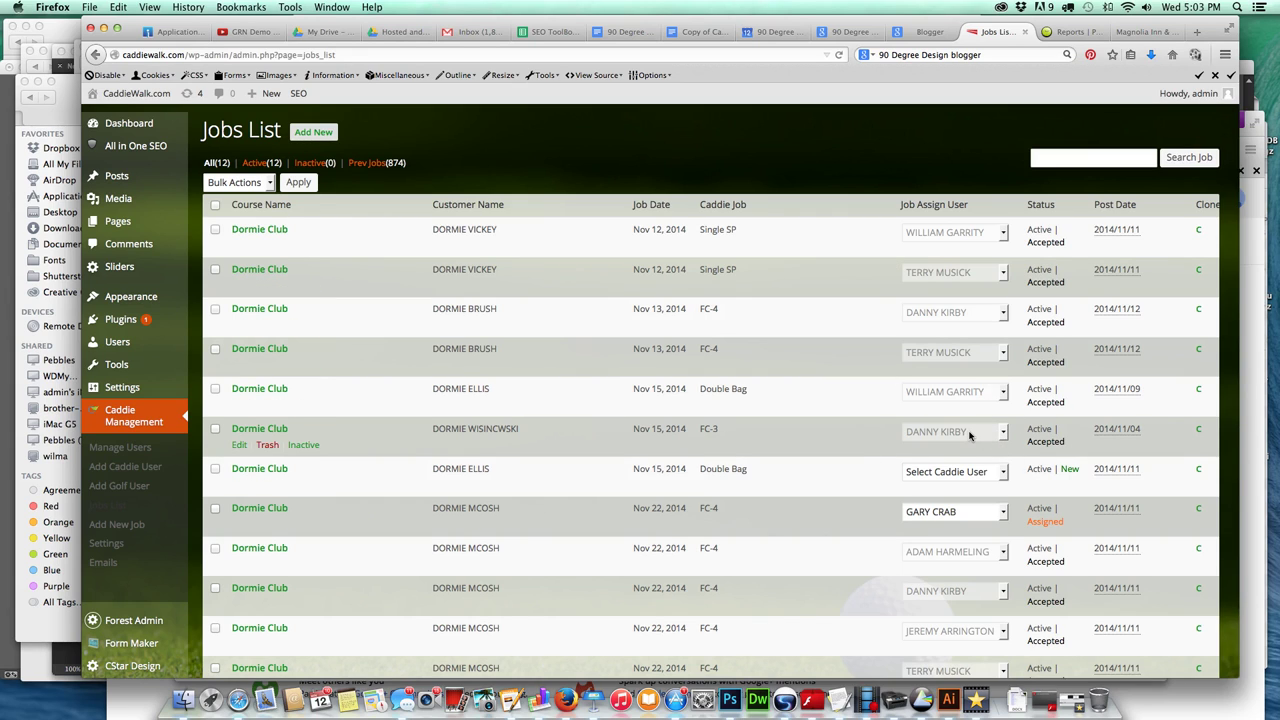
scroll(969, 435, "down", 1)
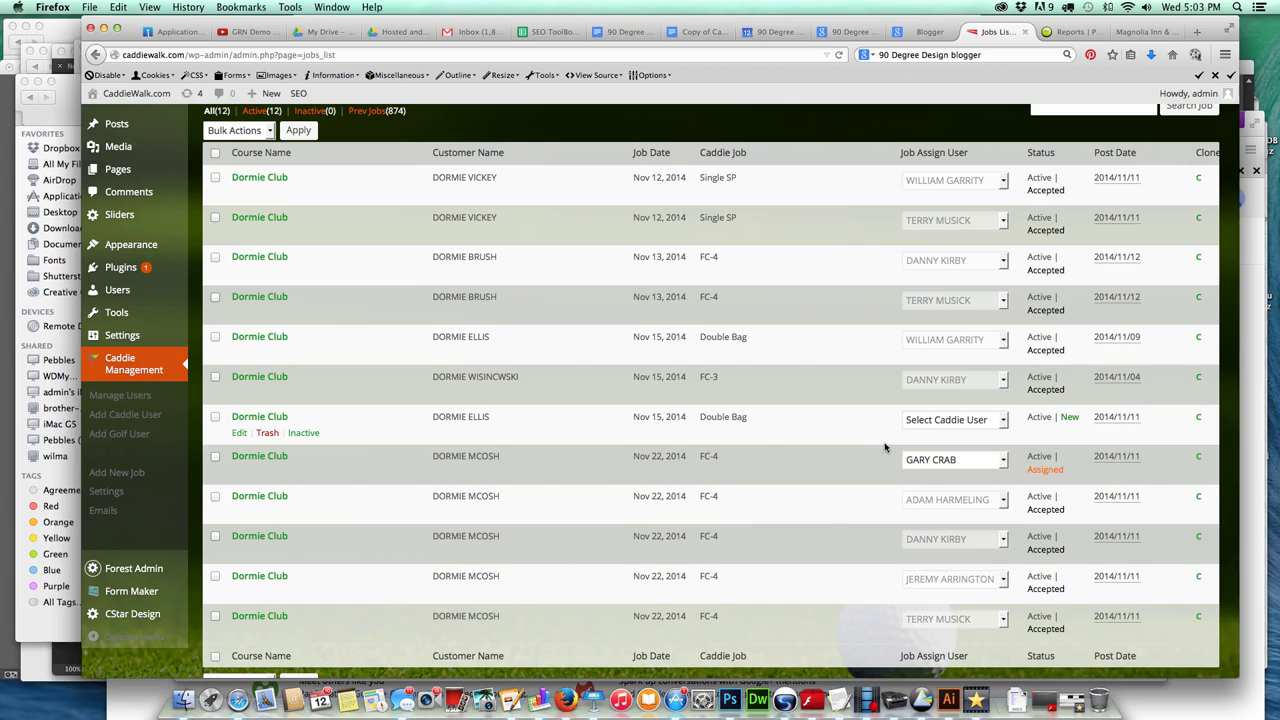
left_click(1003, 420)
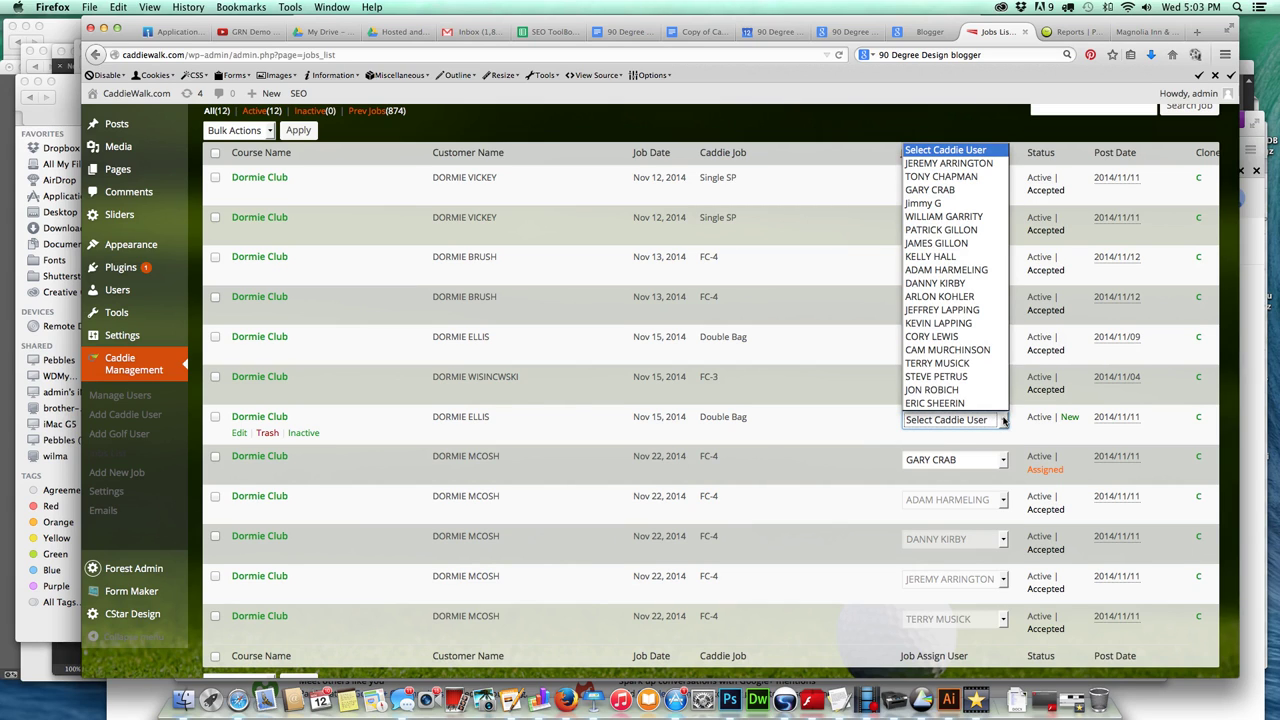
scroll(960, 370, "down", 3)
scroll(975, 330, "up", 3)
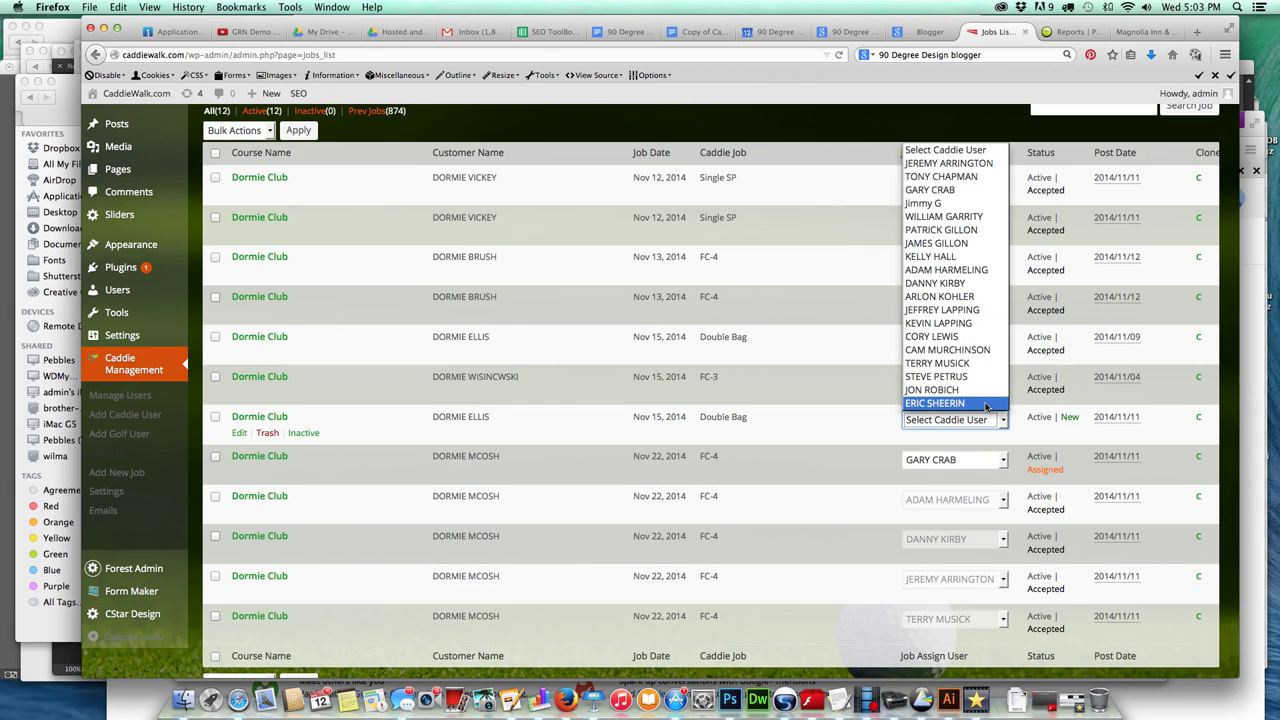
left_click(1022, 441)
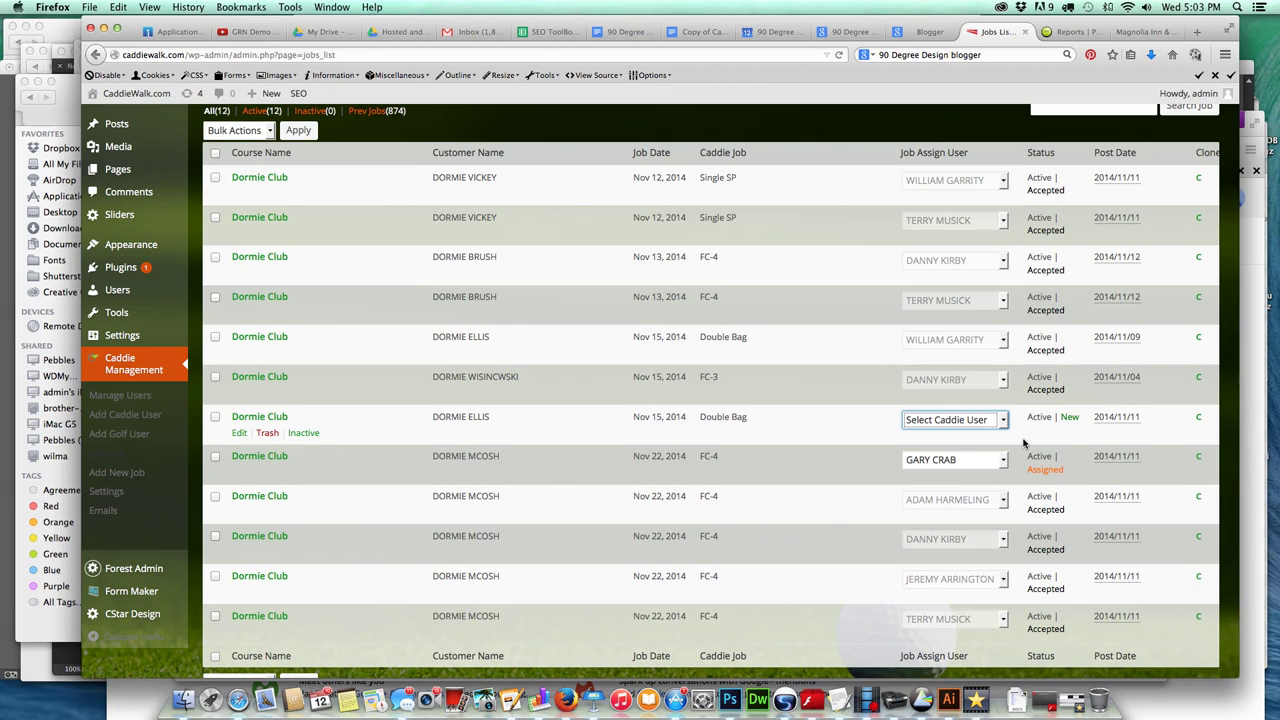
left_click(1000, 421)
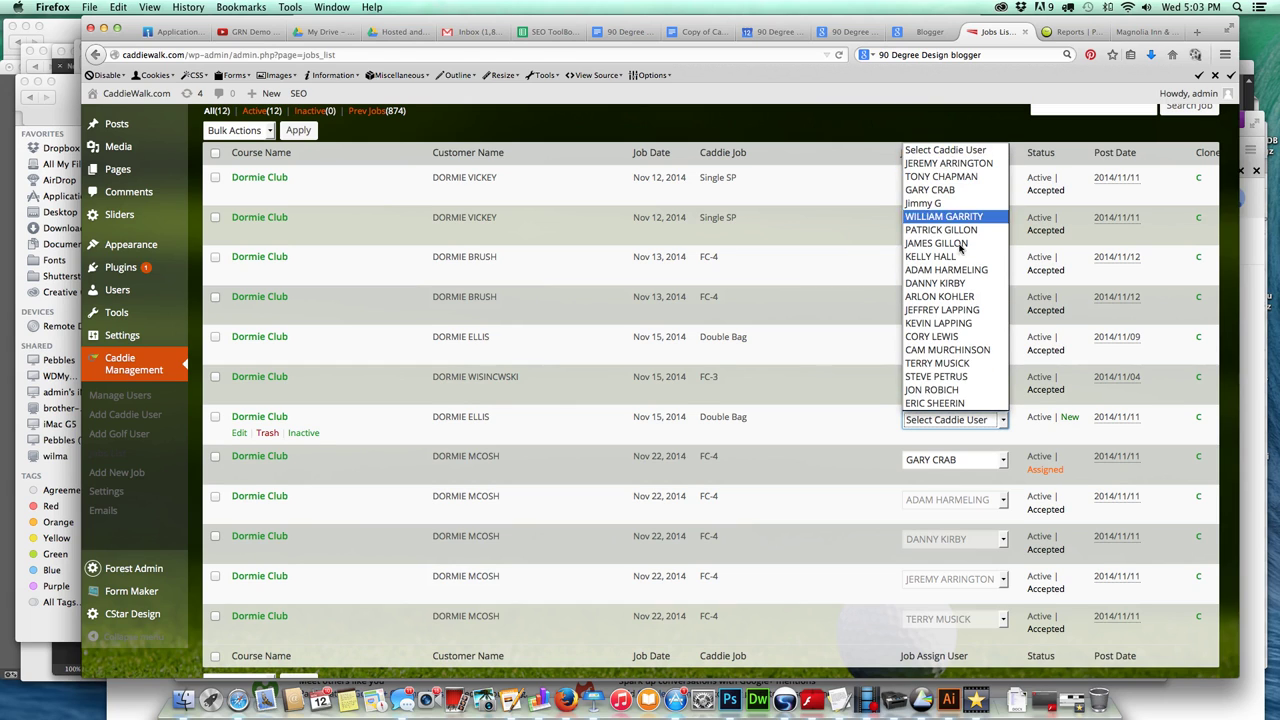
scroll(960, 330, "down", 3)
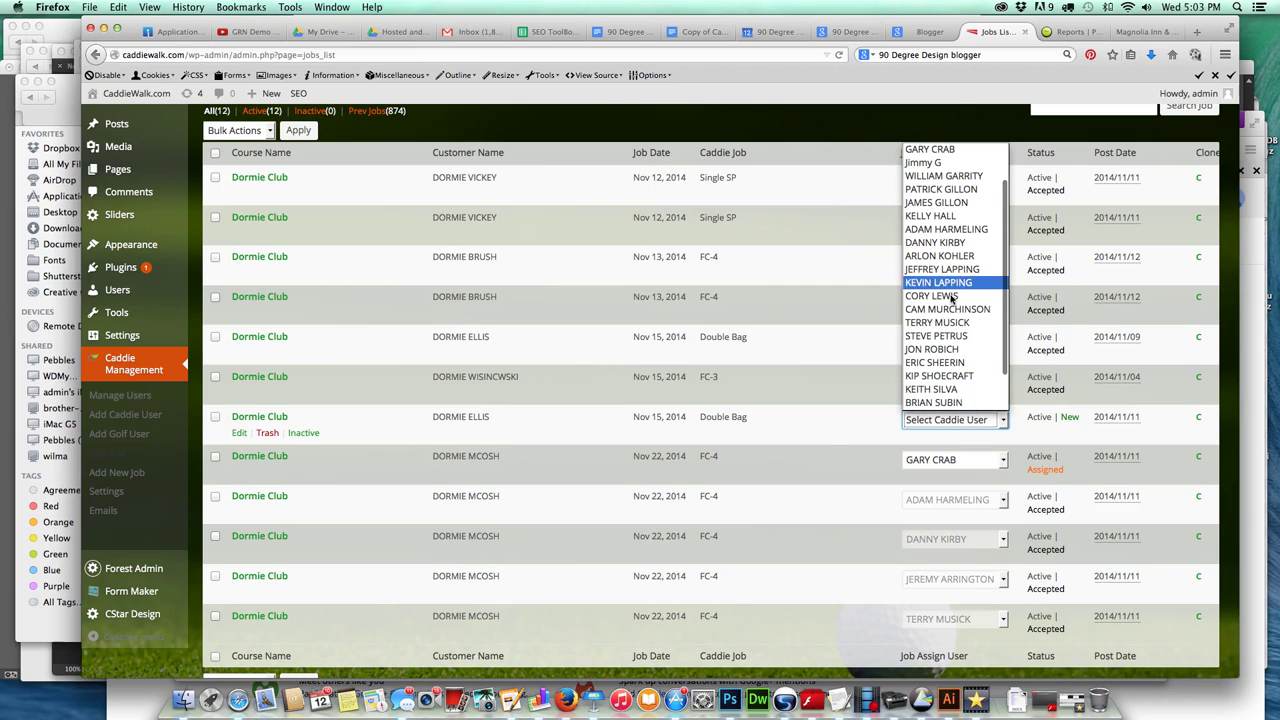
left_click(810, 439)
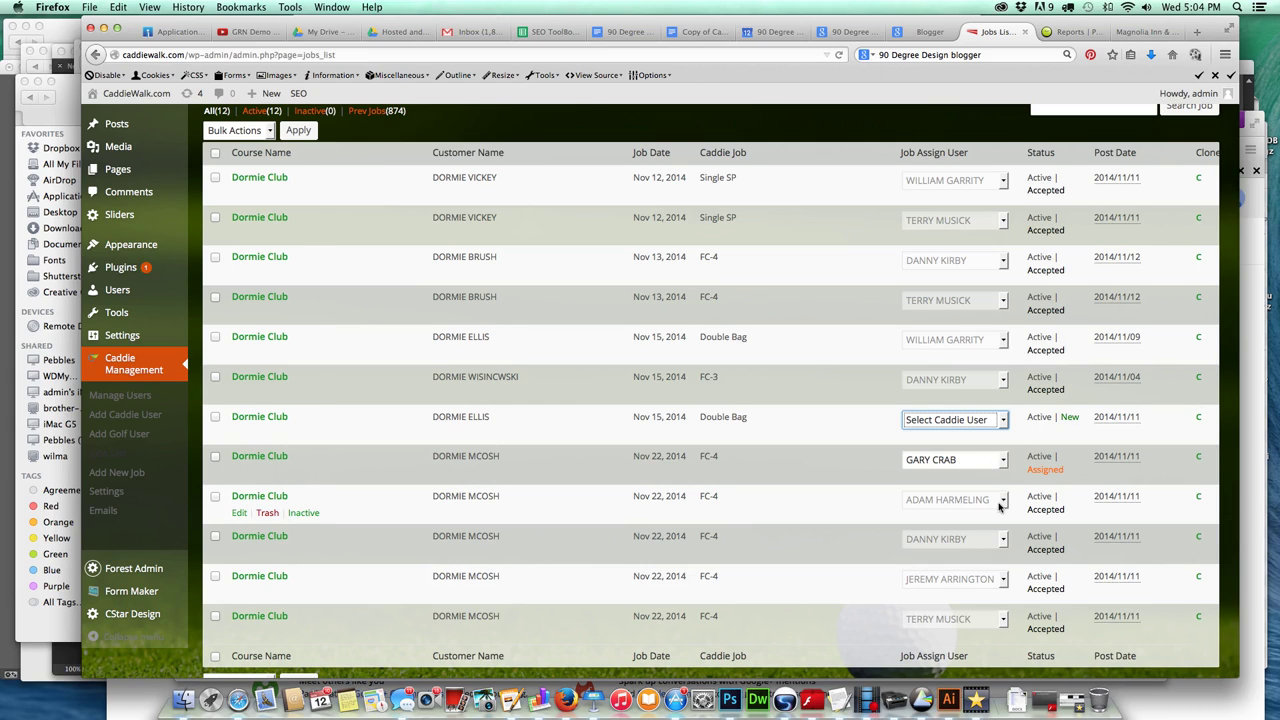
left_click(972, 507)
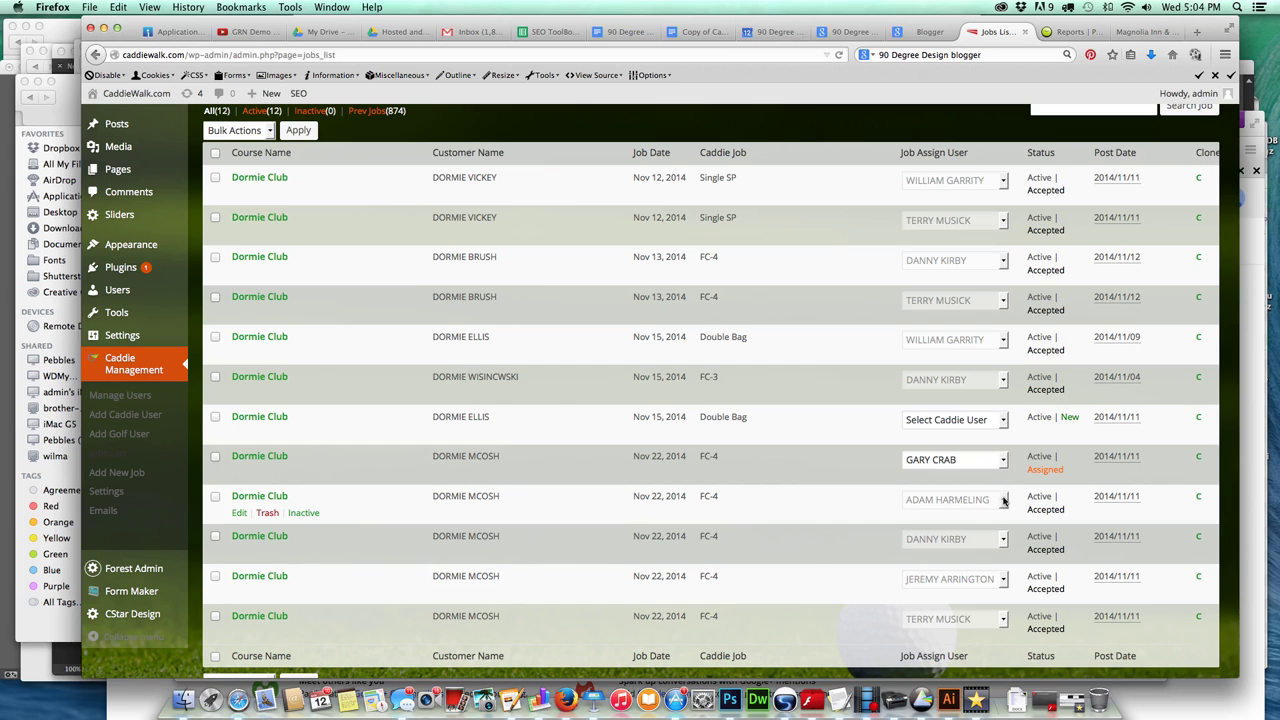
scroll(841, 543, "down", 2)
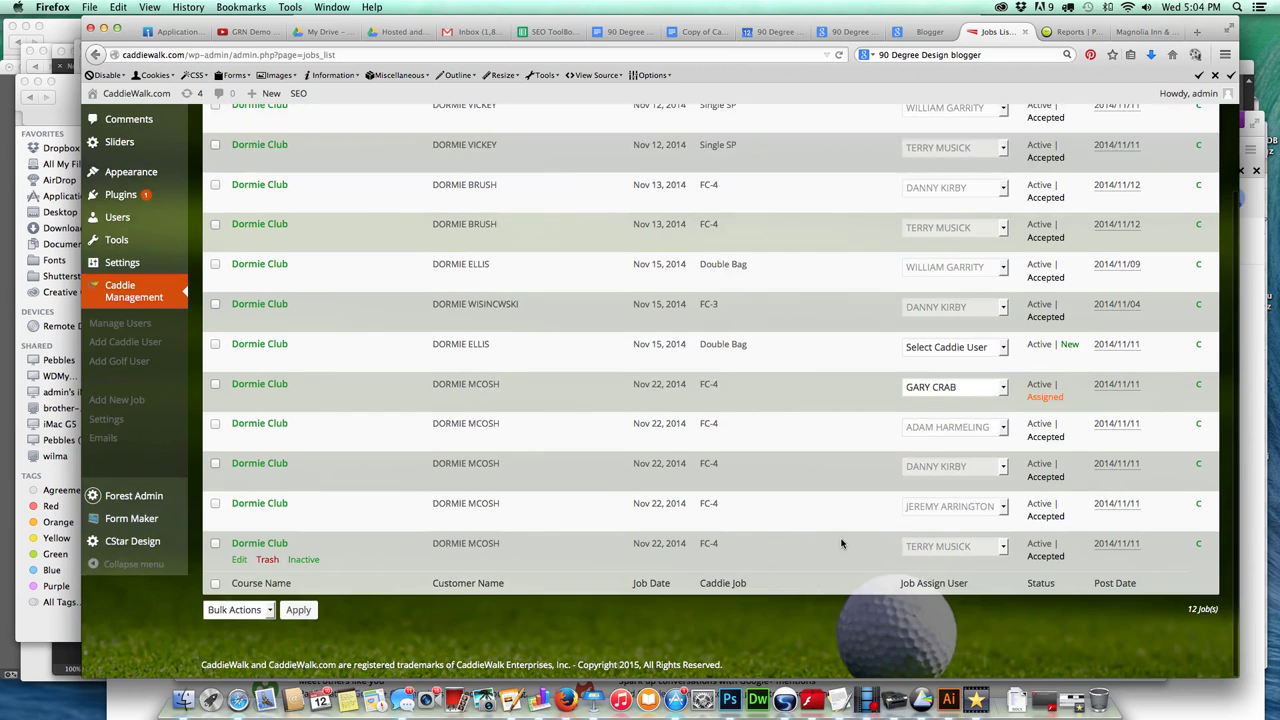
scroll(841, 543, "up", 3)
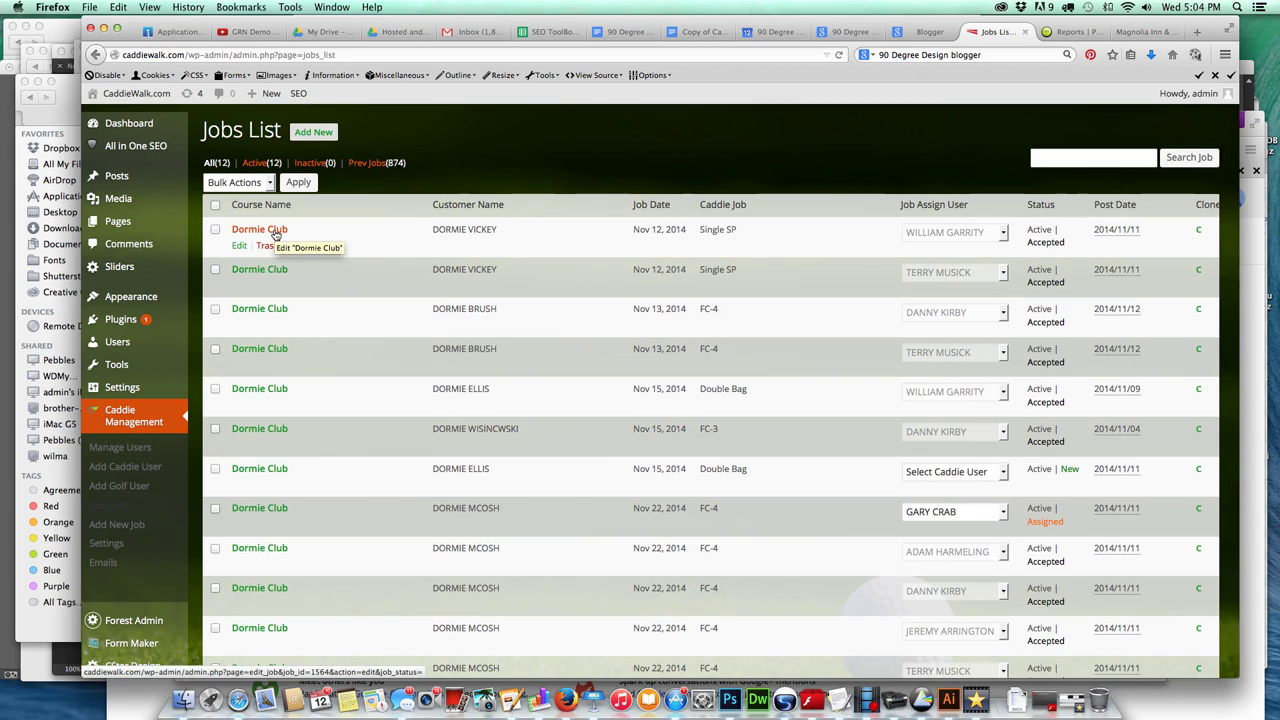
Open Add New Job under Caddie Management and show the Date field's datepicker.
left_click(115, 526)
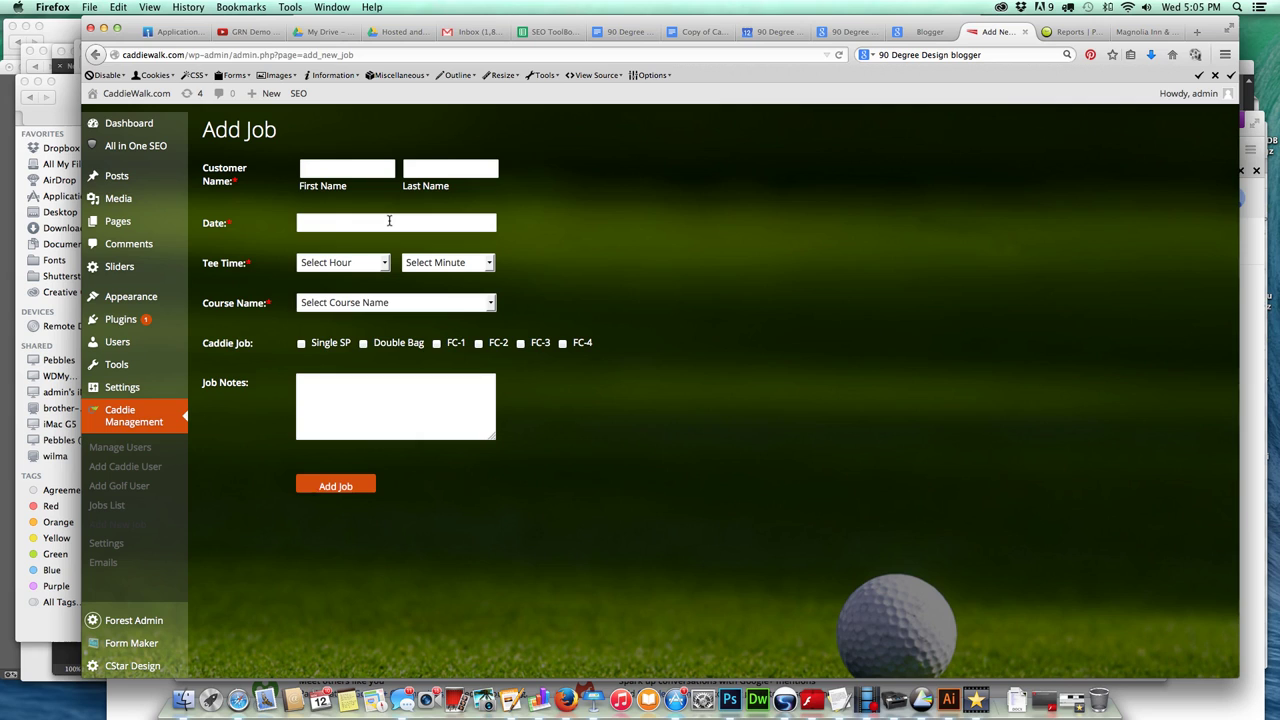
left_click(389, 221)
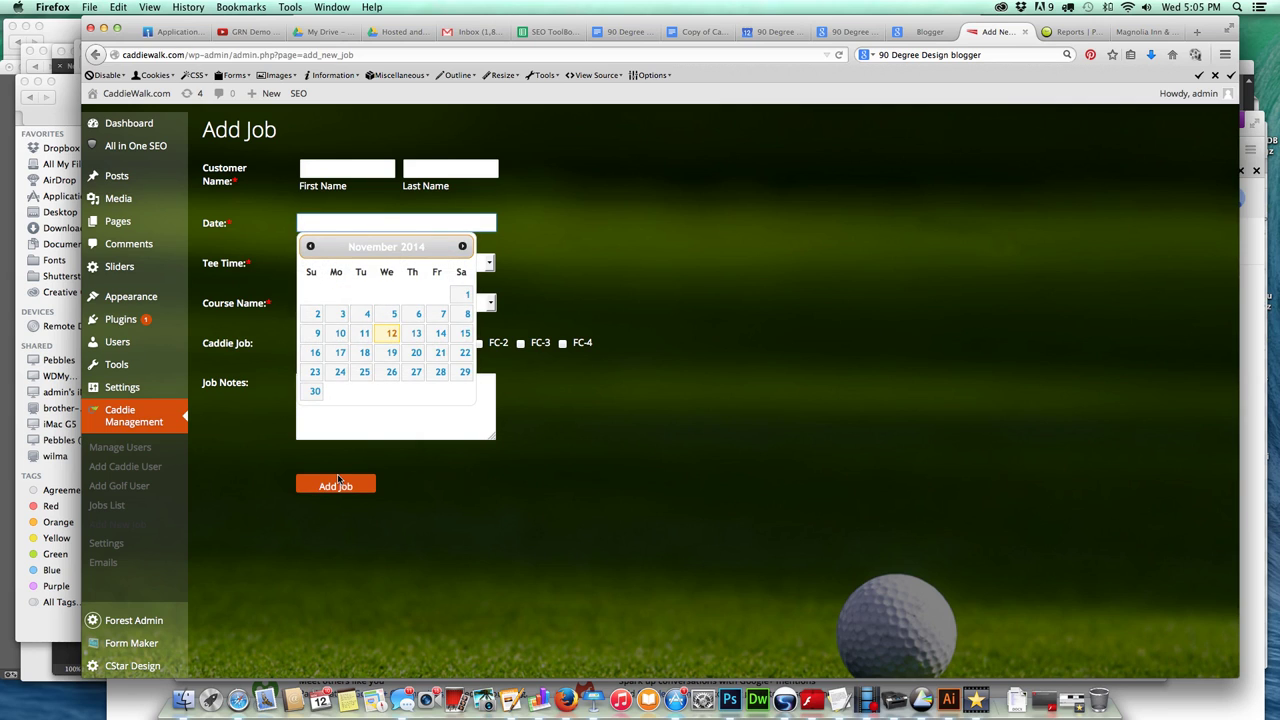